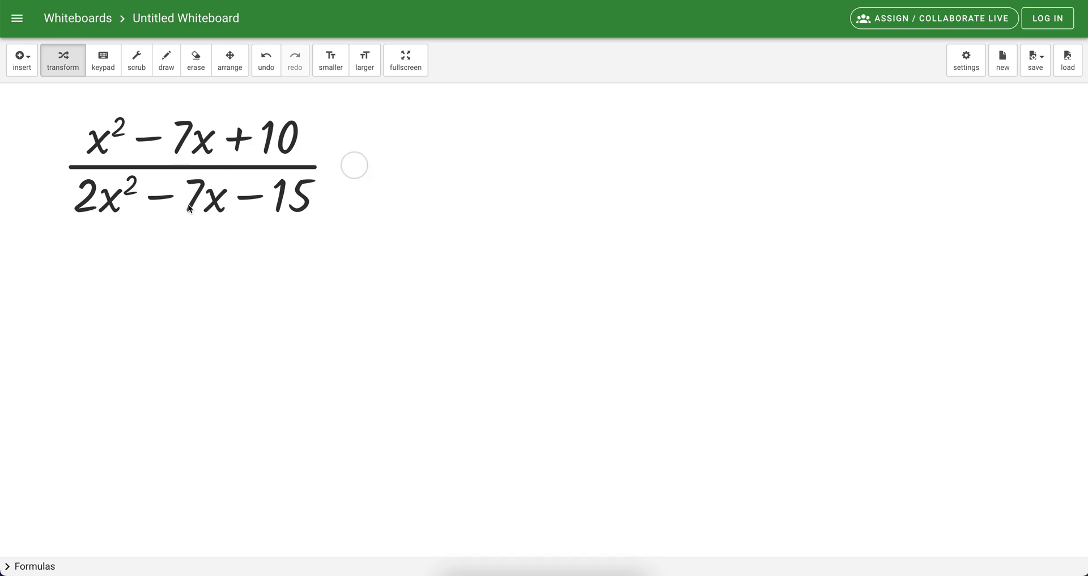
Open the numerator's −7x term for substitution and clear the replacement expression
left_click(104, 64)
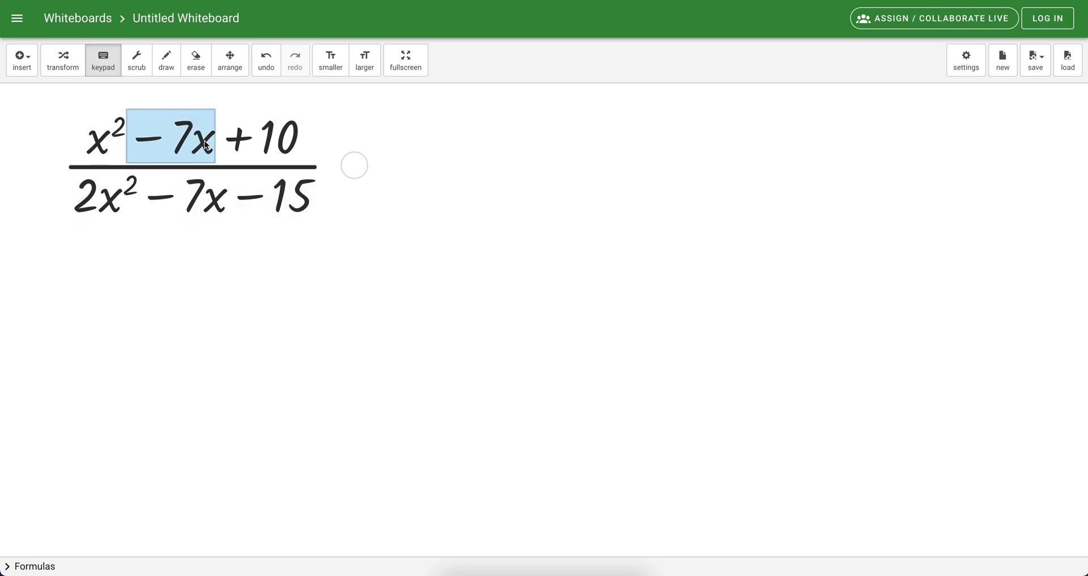
left_click(205, 141)
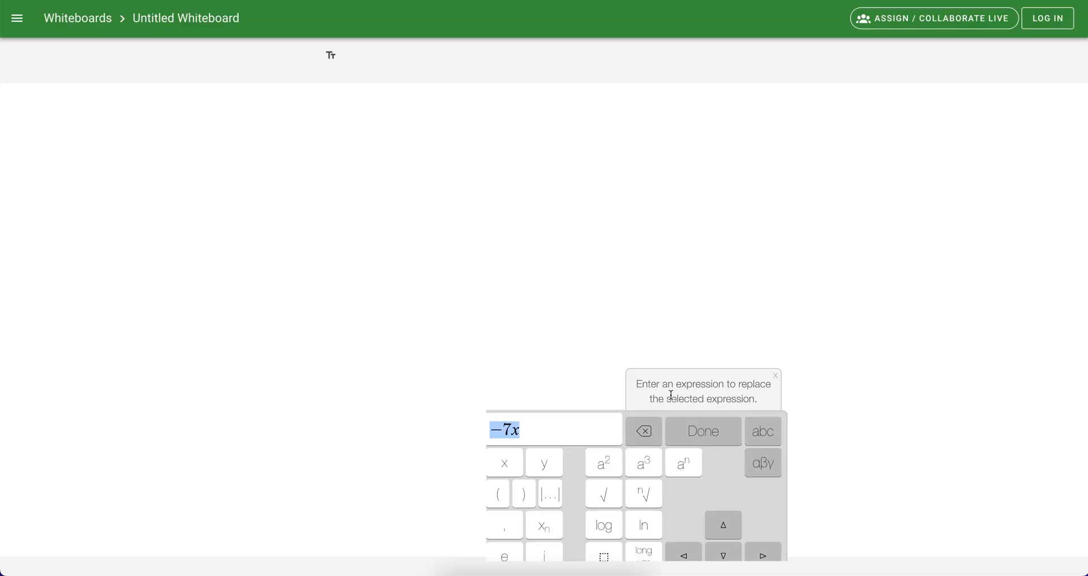
key("BackSpace")
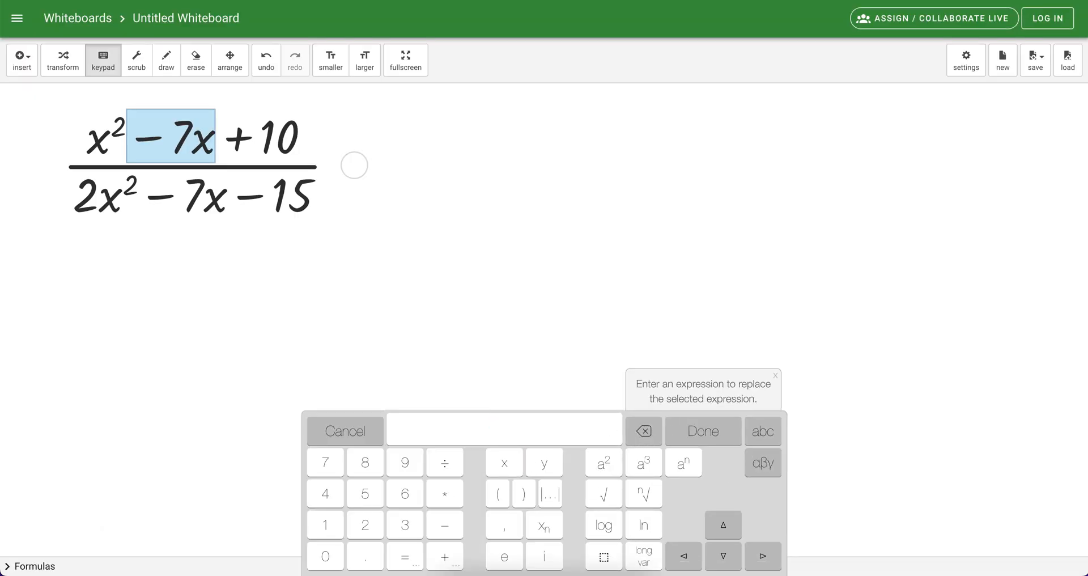
type("3x")
left_click(712, 434)
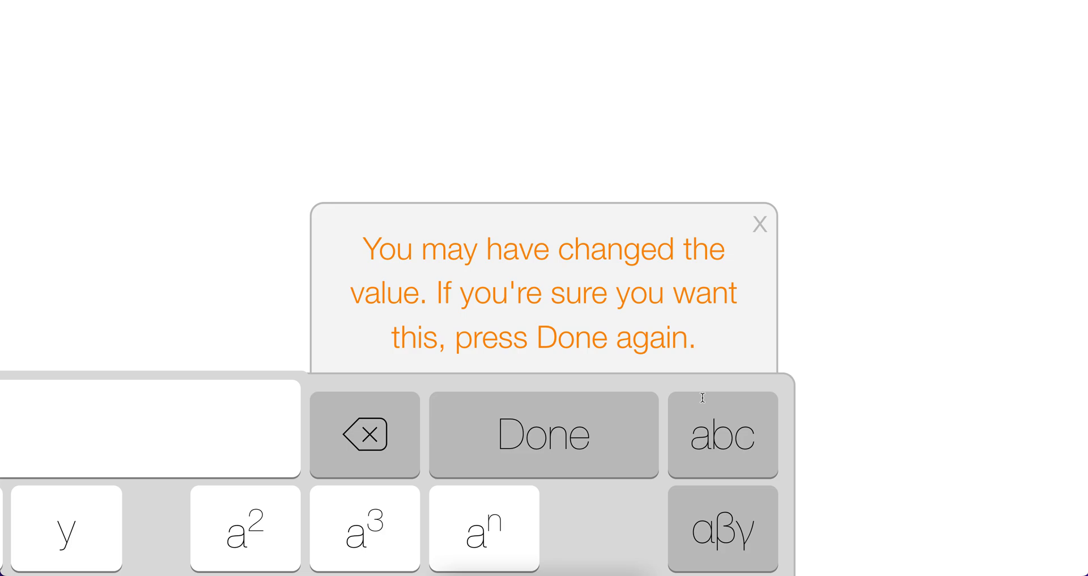
key("BackSpace")
key("BackSpace")
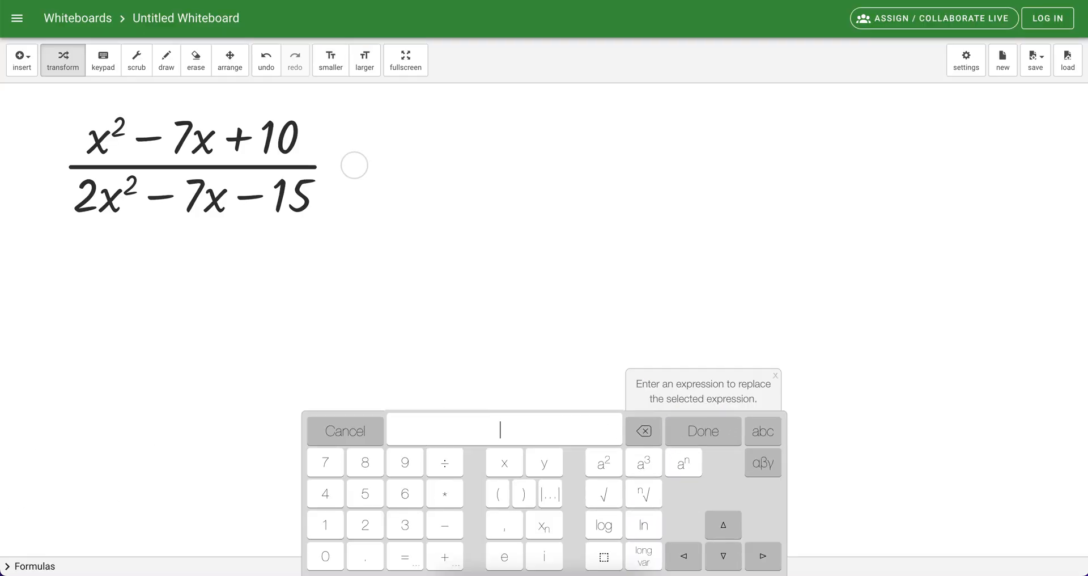
Substitute −5x − 2x for the selected −7x term in the numerator
type("5x")
type("-2x")
key("Return")
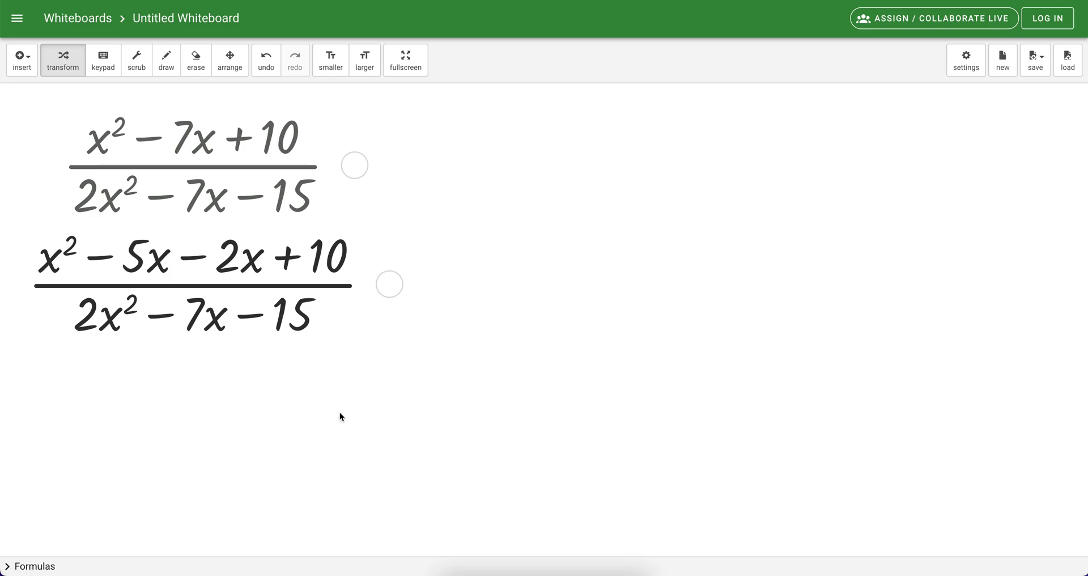
Replace the −7x term in the denominator of the newest line with −10x + 3x
left_click(112, 67)
left_click_drag(190, 315, 215, 321)
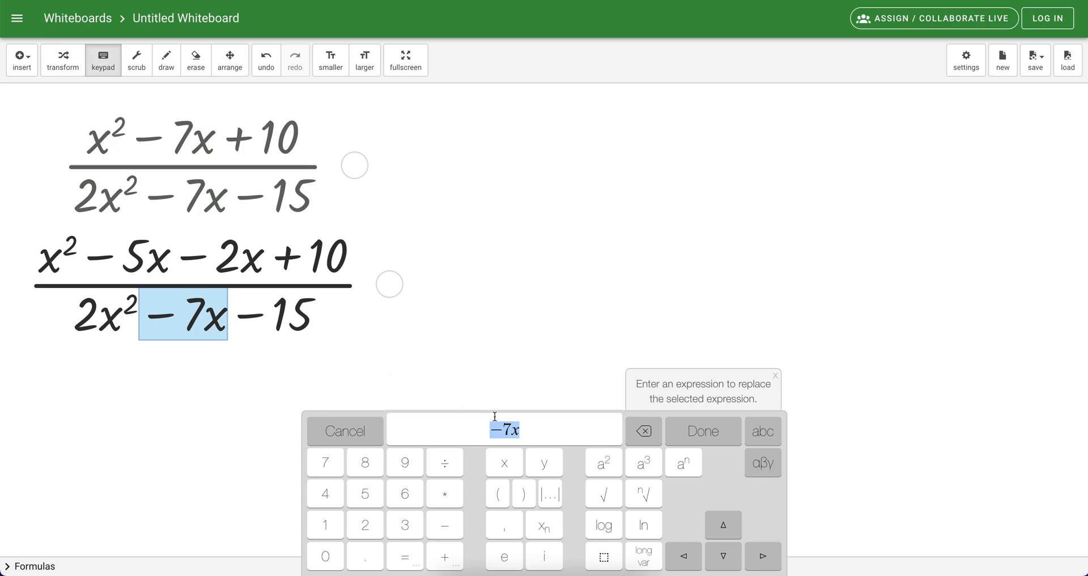
type("-10x+3x")
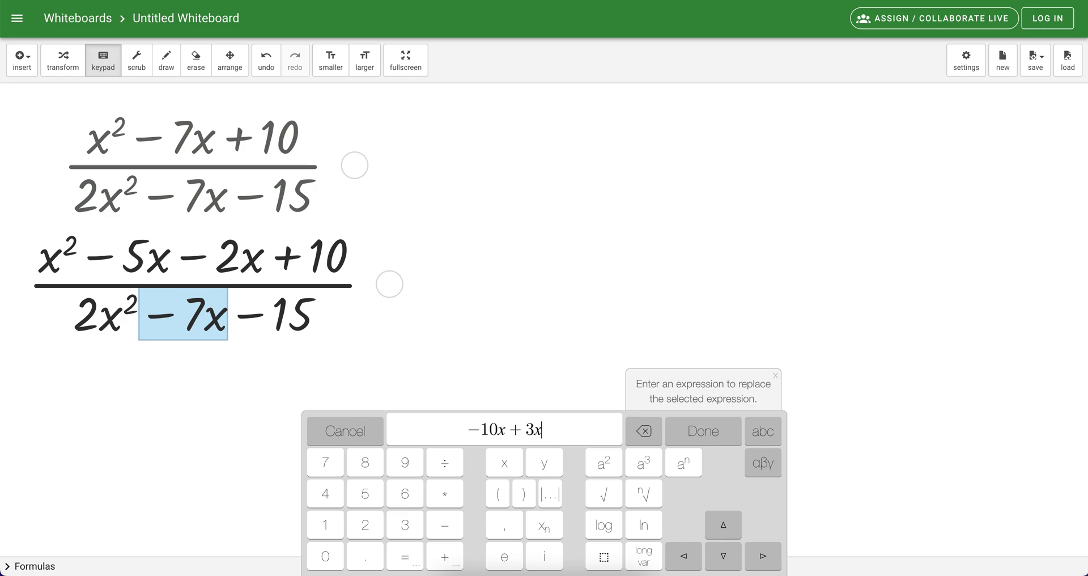
key("Return")
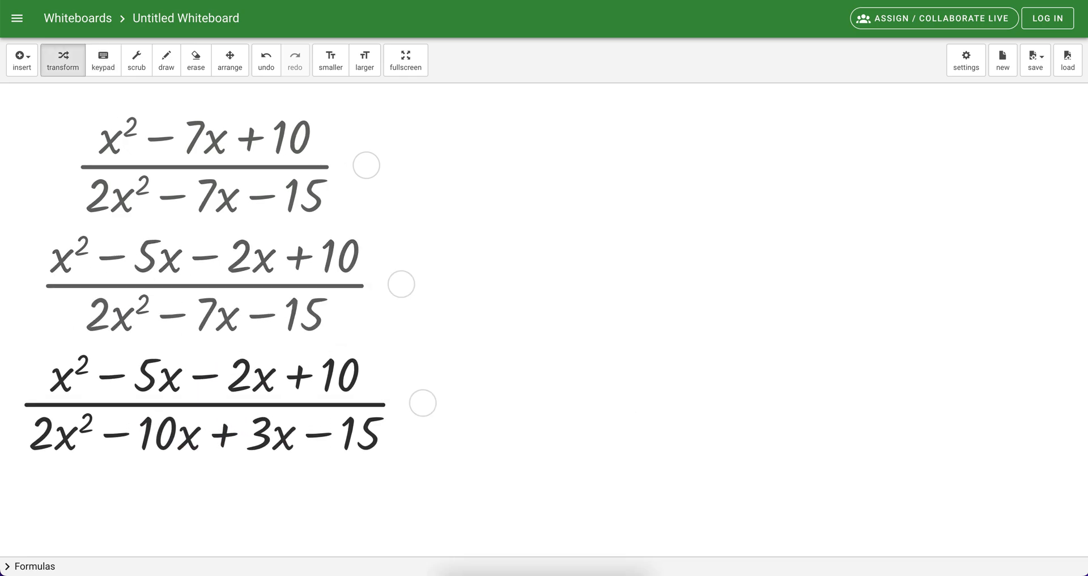
Try factoring x out of x² − 5x in the numerator from either term, undoing each attempt
scroll(486, 387, "down", 1)
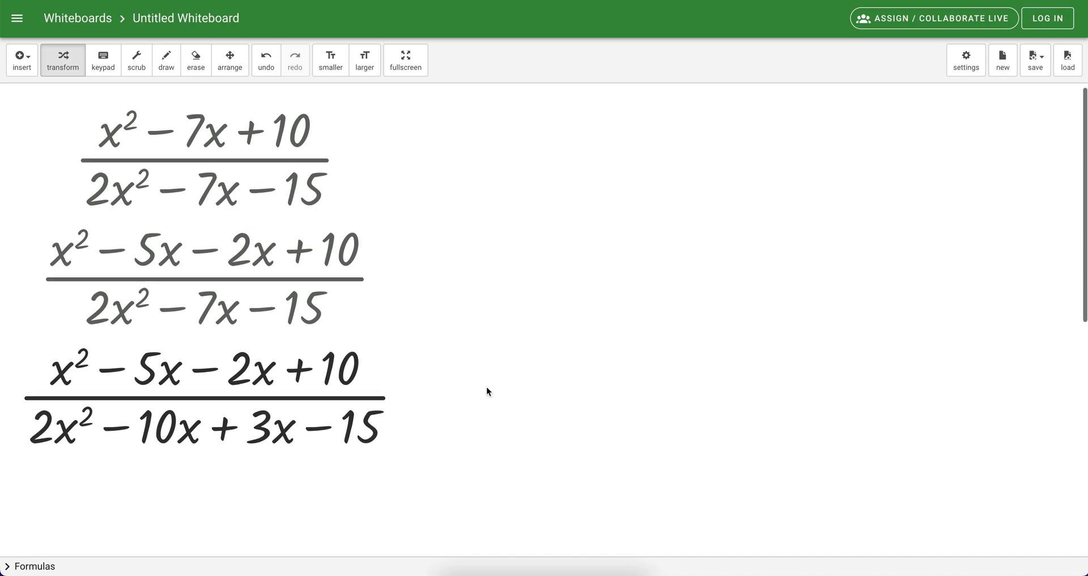
scroll(487, 386, "up", 1)
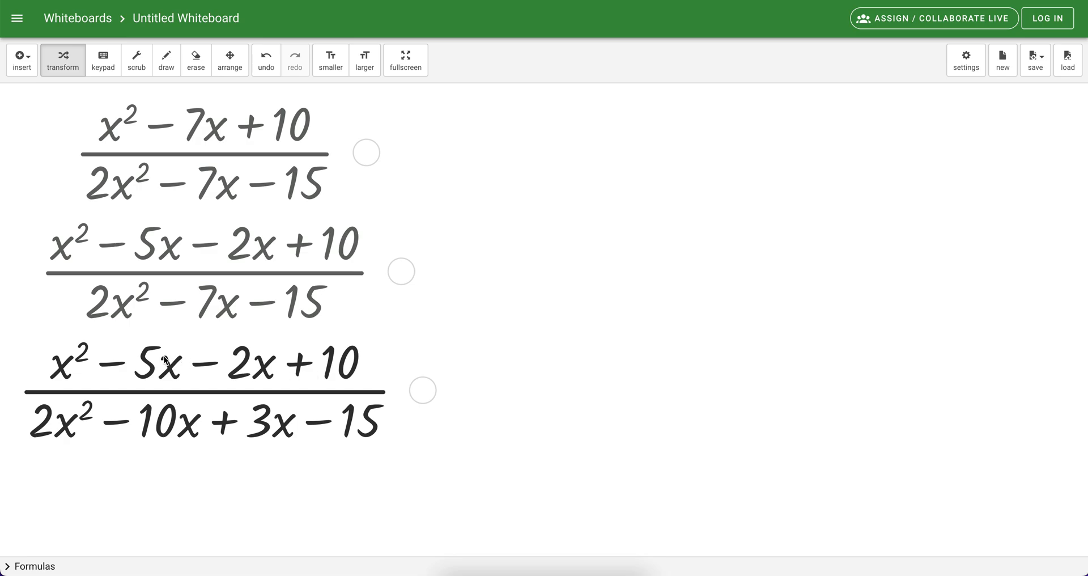
mouse_move(170, 374)
left_mouse_down()
mouse_move(168, 354)
mouse_move(108, 366)
mouse_move(175, 362)
mouse_move(126, 325)
mouse_move(75, 350)
mouse_move(67, 374)
left_mouse_up()
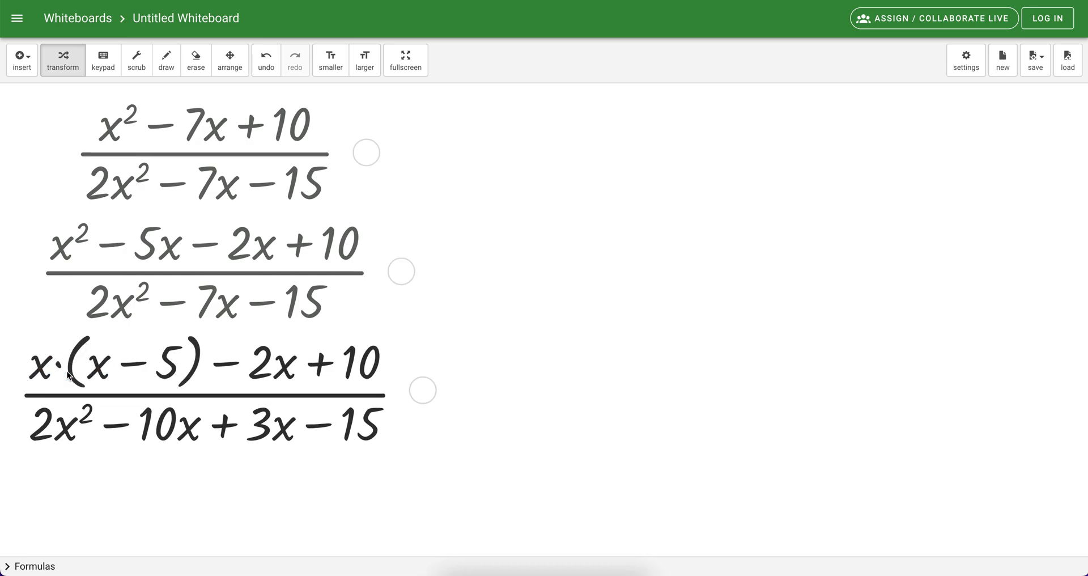
left_click(266, 59)
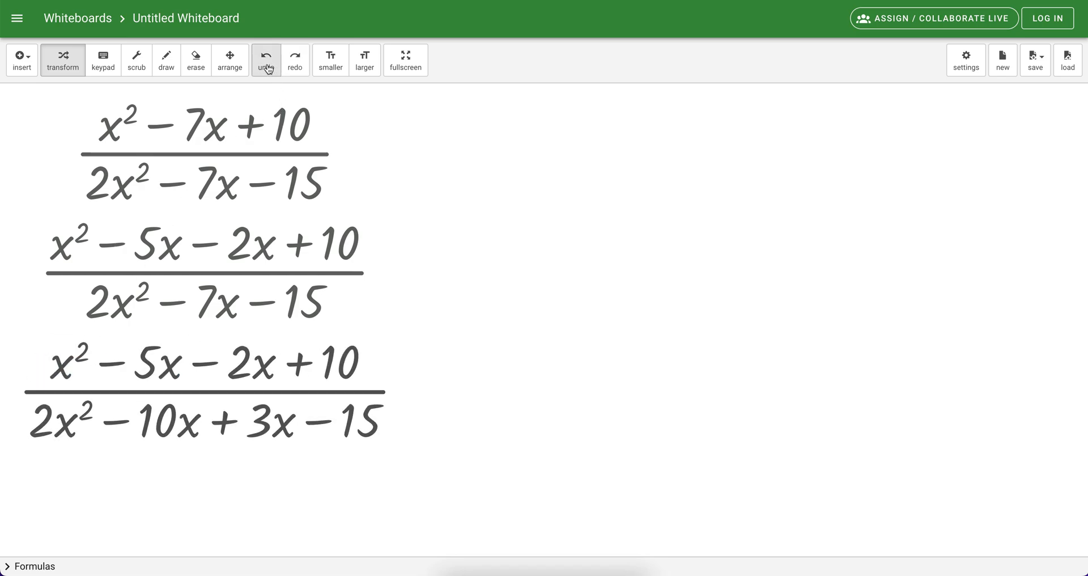
left_click_drag(52, 385, 168, 373)
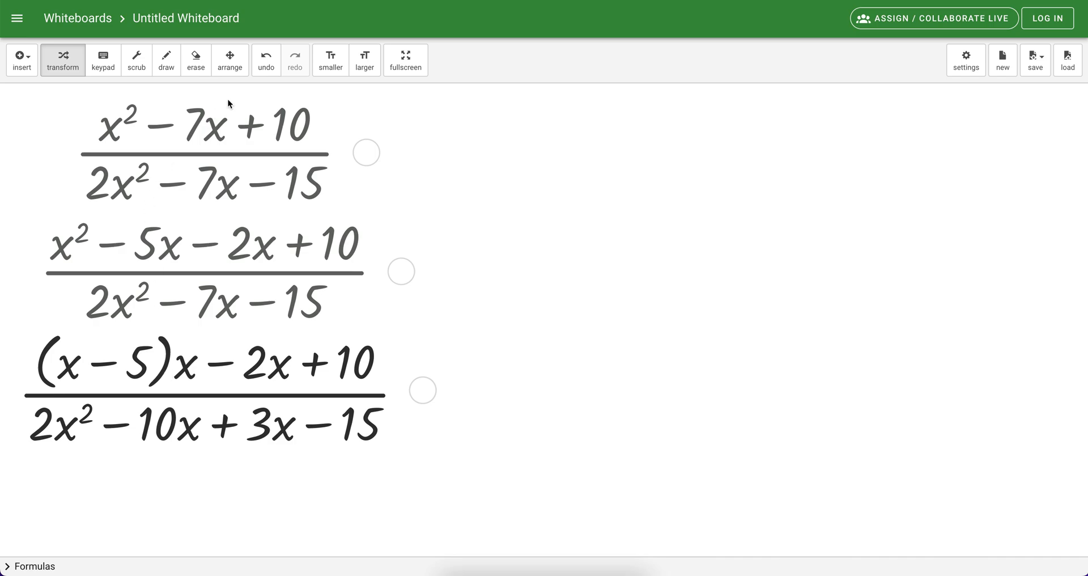
left_click(266, 61)
Factor the numerator x² − 5x − 2x + 10 by grouping into (x − 5)(x − 2)
left_click_drag(172, 367, 61, 366)
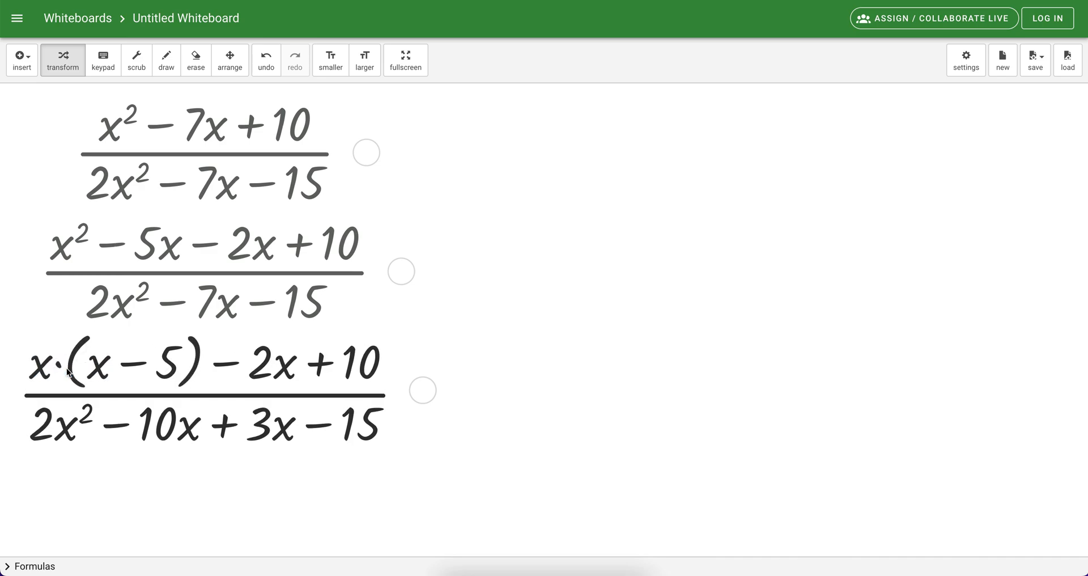
left_click_drag(263, 370, 363, 355)
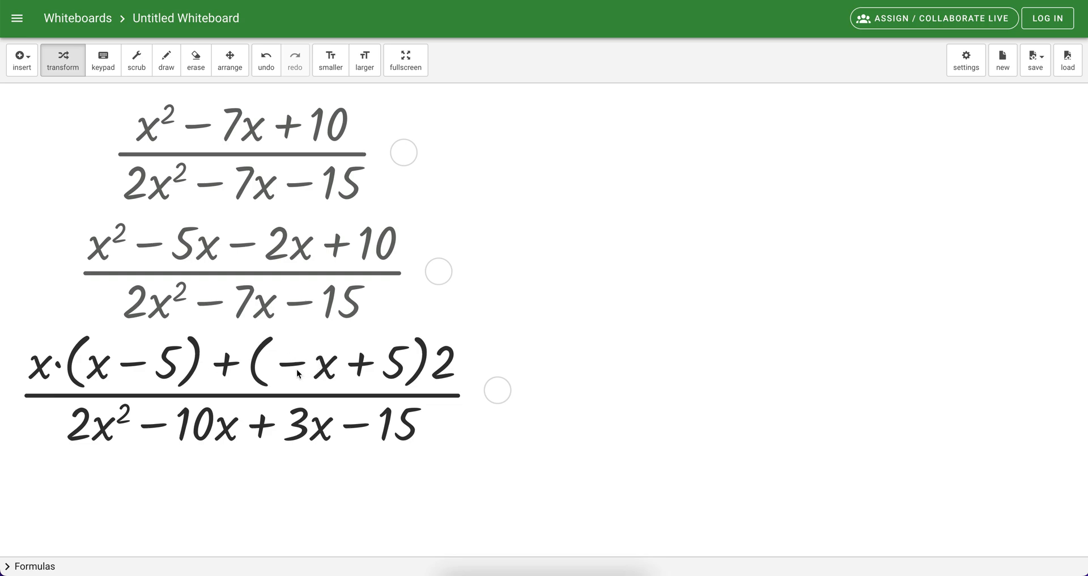
left_click_drag(294, 369, 243, 347)
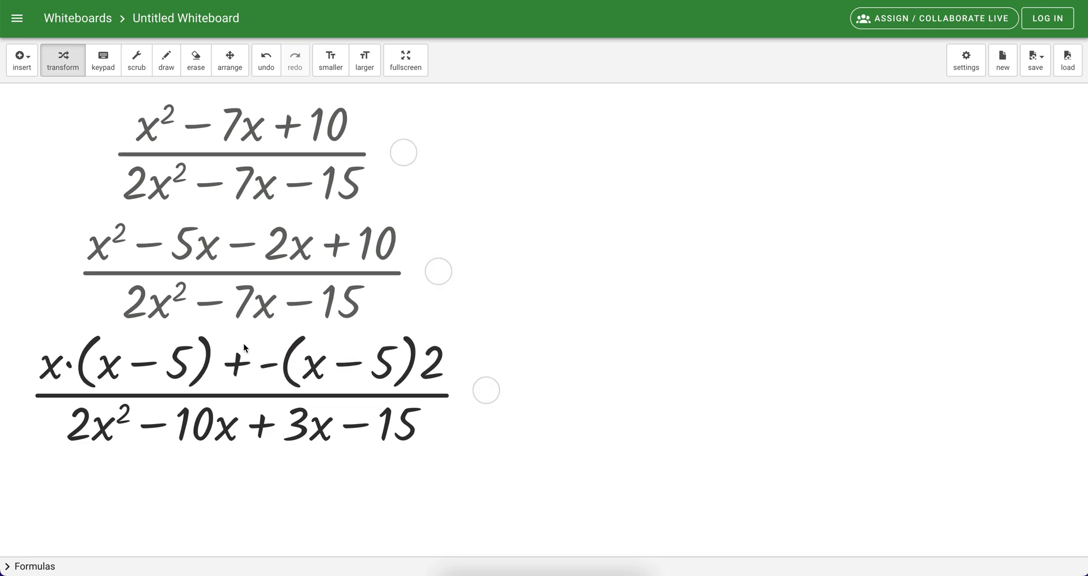
left_click_drag(429, 371, 255, 359)
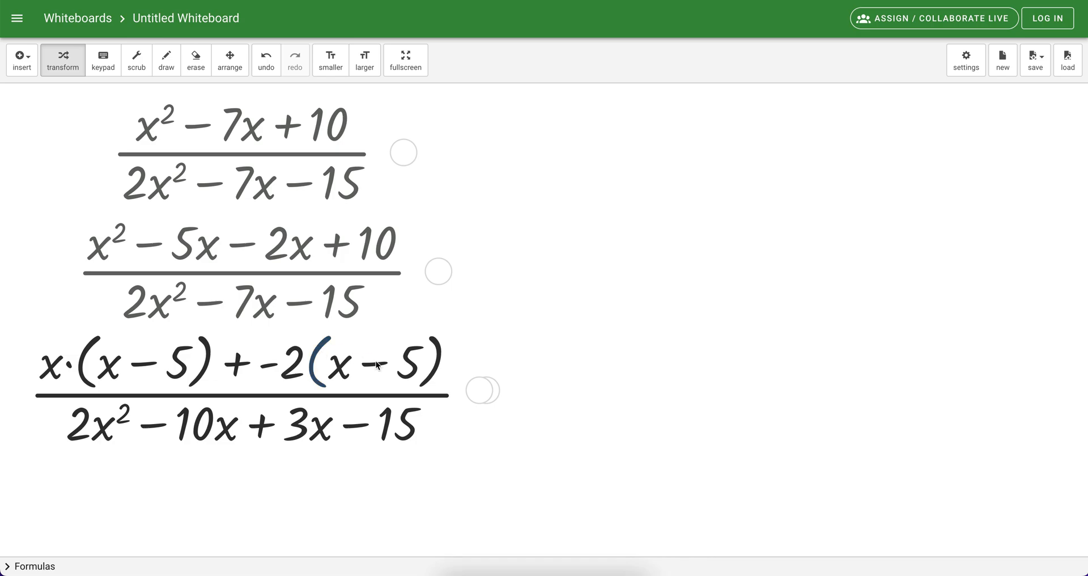
left_click_drag(375, 364, 126, 339)
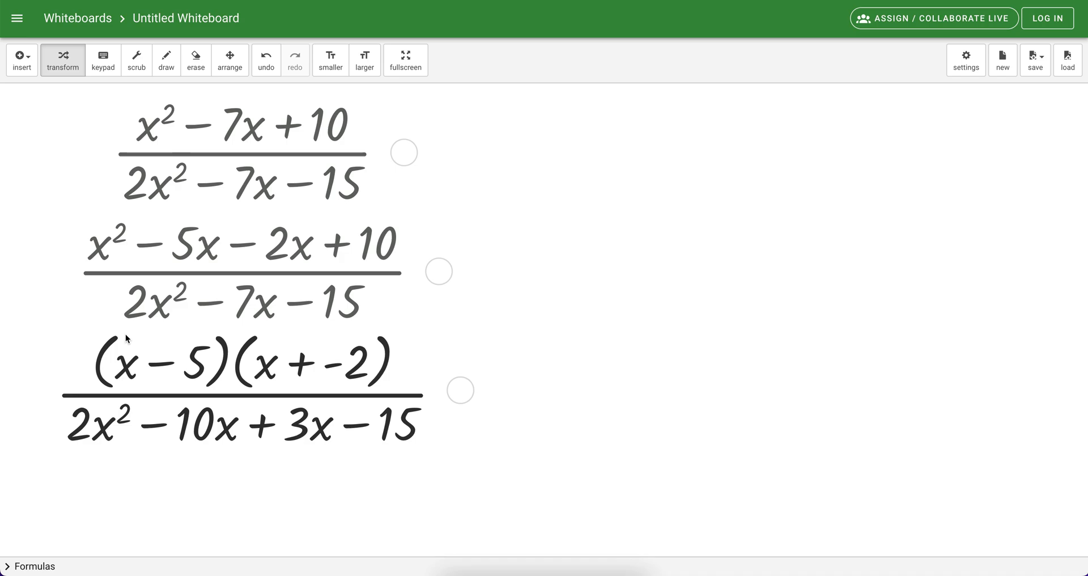
left_click(304, 366)
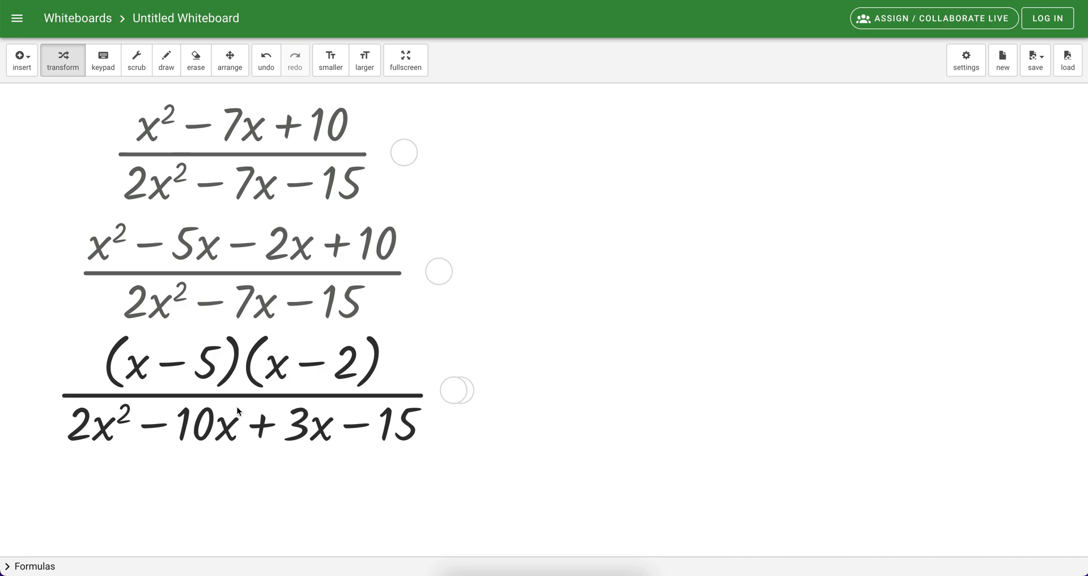
Factor the denominator 2x² − 10x + 3x − 15 by grouping into (x − 5)(2x + 3)
left_click_drag(229, 427, 113, 435)
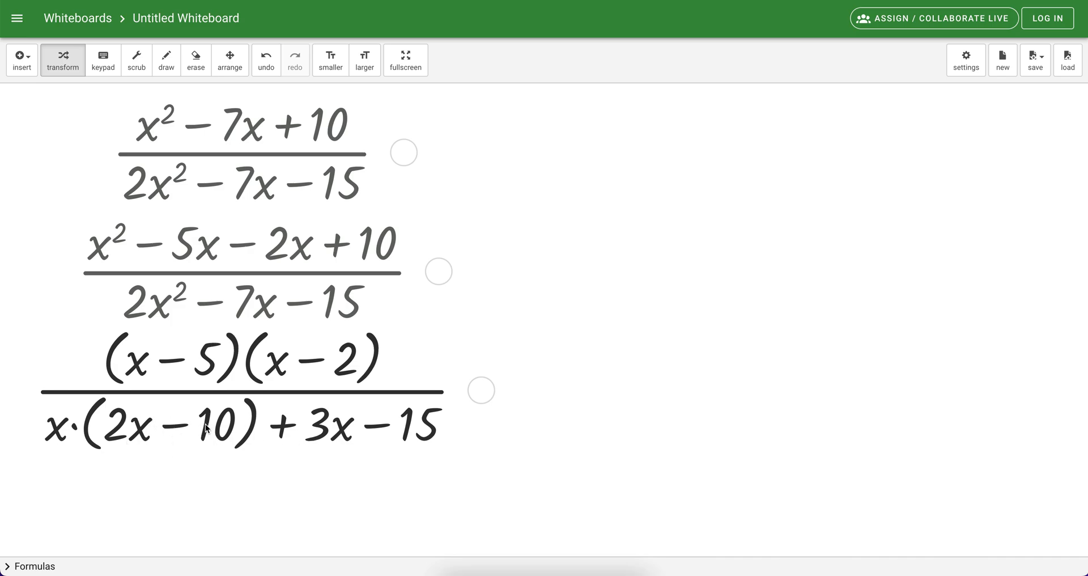
left_click_drag(205, 424, 83, 426)
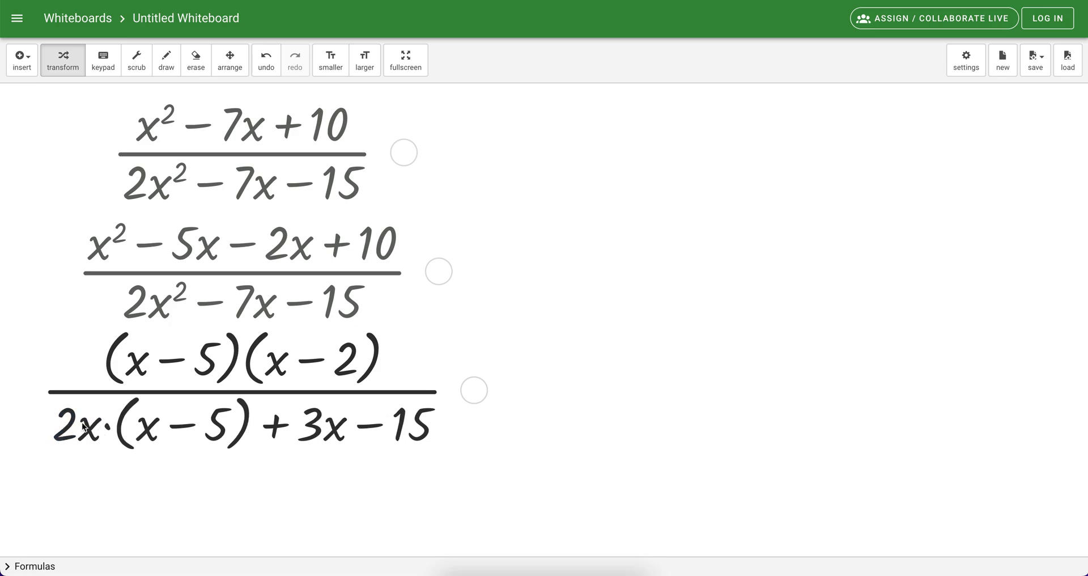
left_click_drag(313, 430, 409, 432)
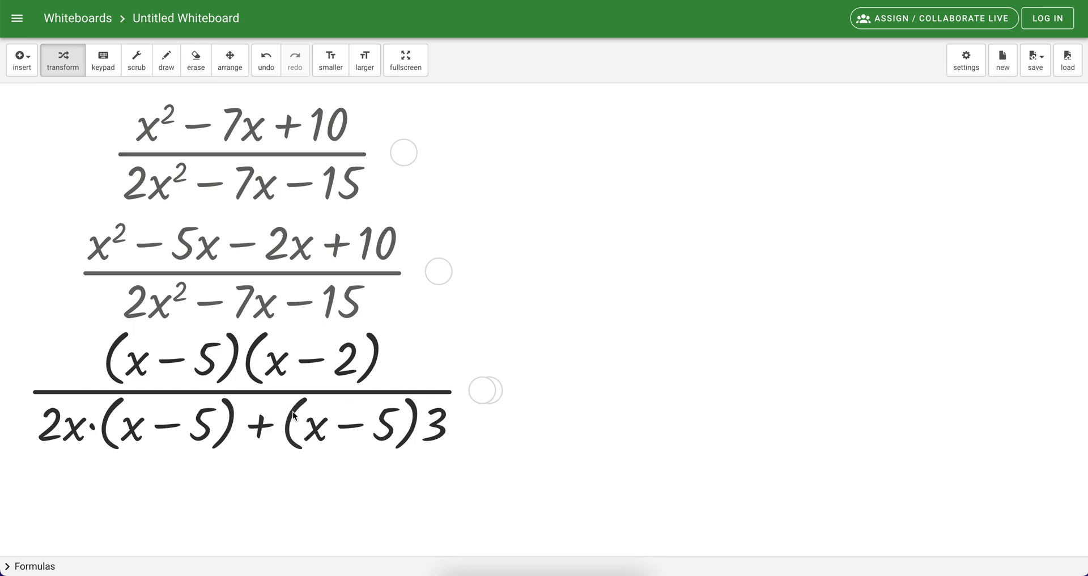
left_click_drag(293, 414, 138, 415)
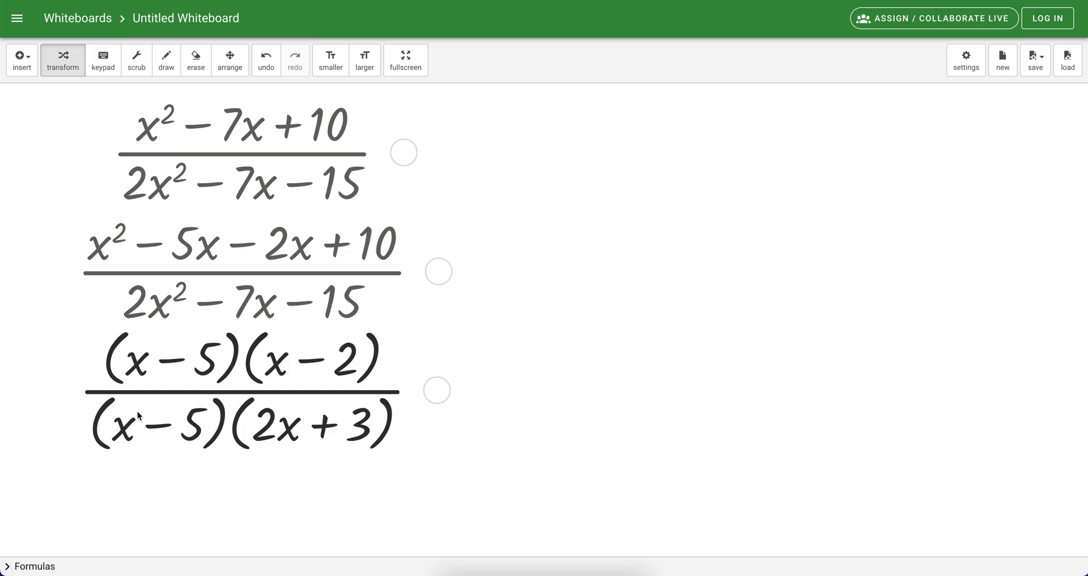
Cancel the common factor x − 5 to reduce the fraction to (x − 2)/(2x + 3)
left_click_drag(232, 339, 161, 421)
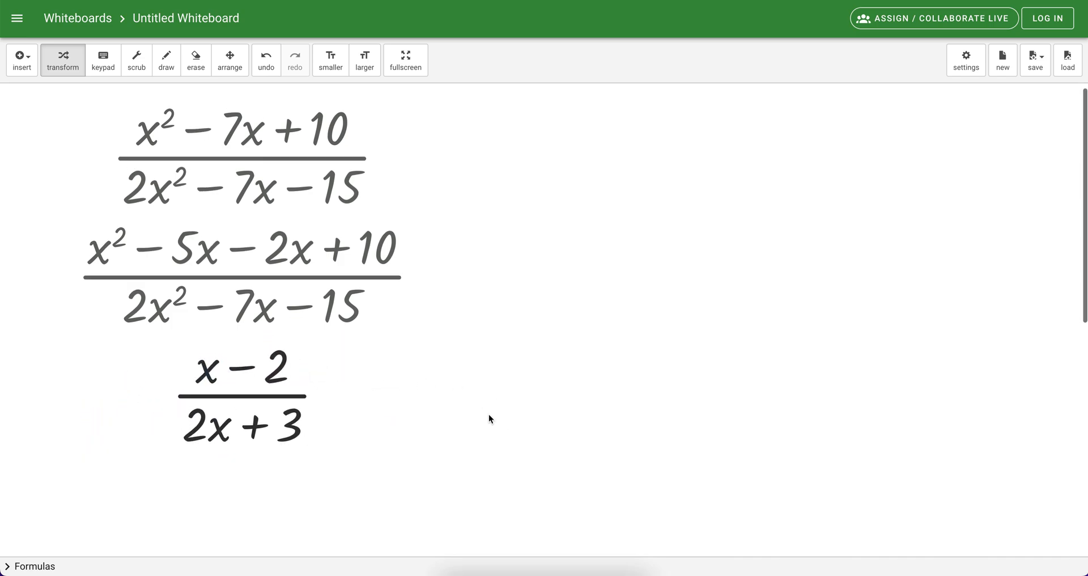
scroll(490, 419, "down", 2)
scroll(489, 418, "up", 2)
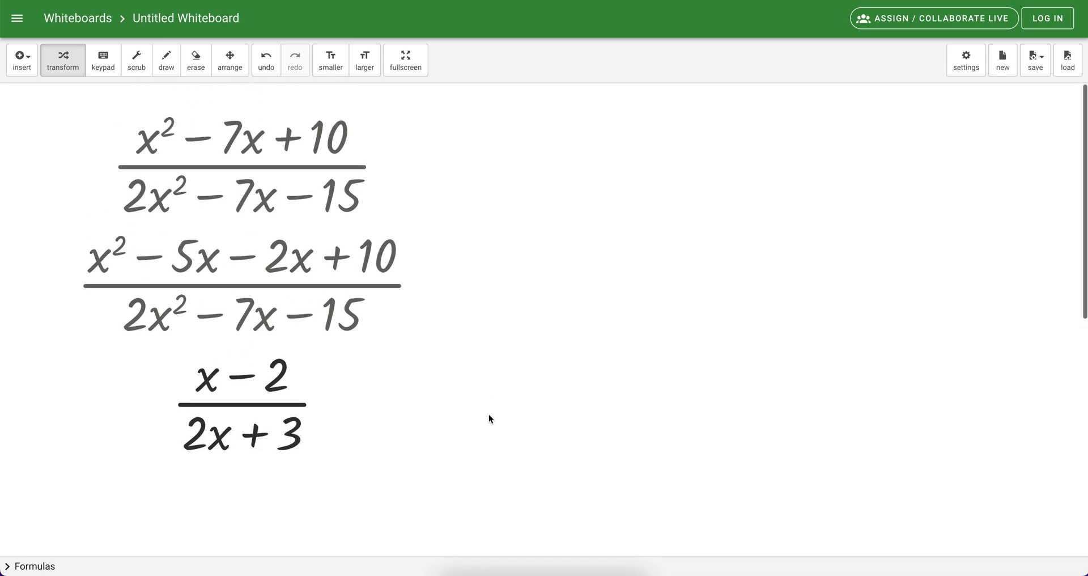
Reveal the hidden intermediate derivation lines above the simplified fraction and look through them
mouse_move(410, 168)
left_mouse_down()
mouse_move(408, 252)
mouse_move(408, 187)
left_mouse_up()
scroll(409, 187, "up", 1)
scroll(409, 185, "down", 2)
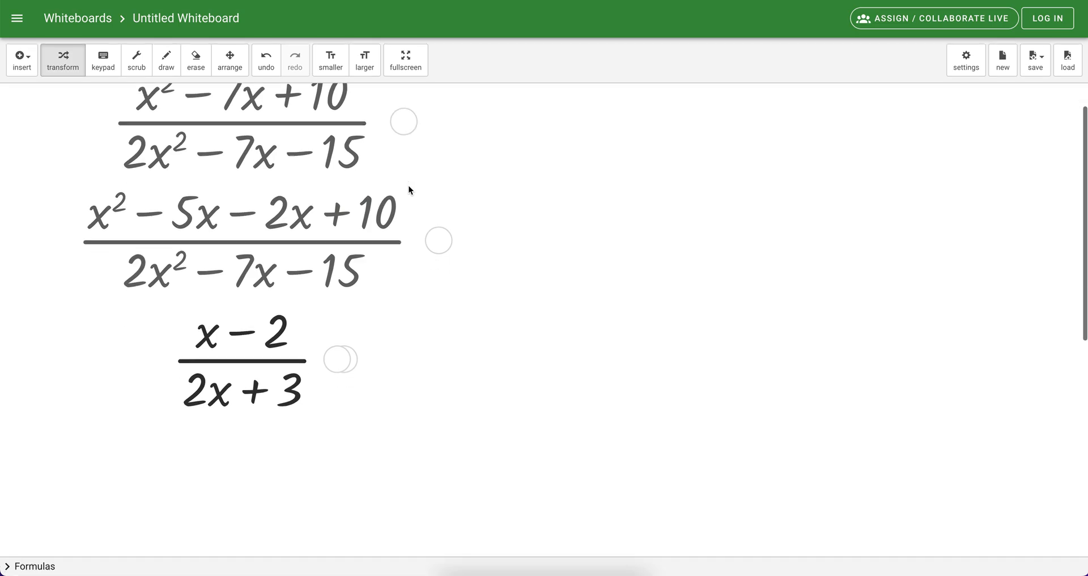
scroll(410, 186, "up", 2)
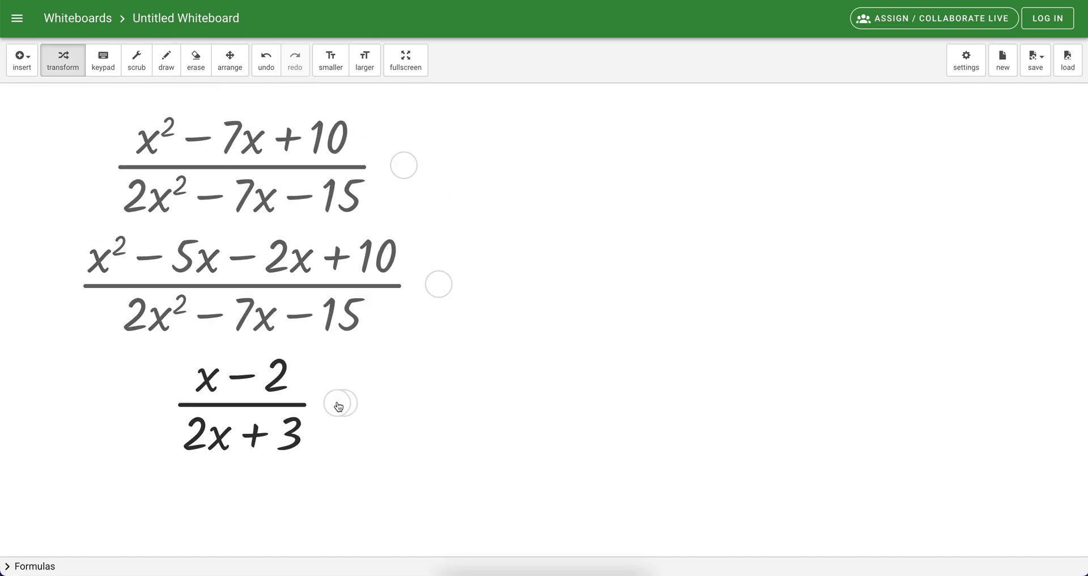
mouse_move(337, 405)
left_mouse_down()
mouse_move(333, 571)
mouse_move(335, 424)
left_mouse_up()
scroll(335, 425, "down", 5)
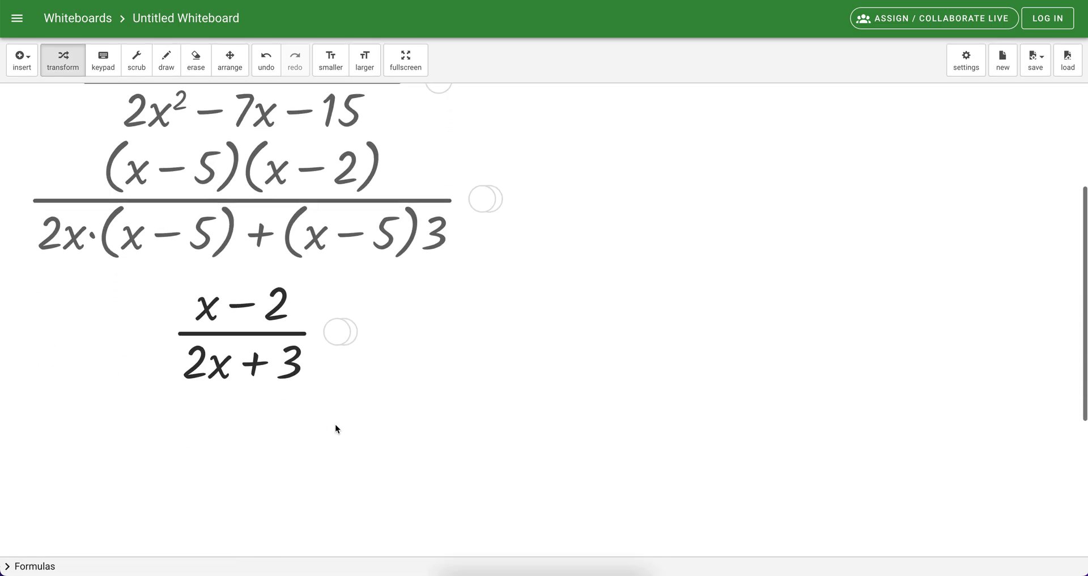
left_click_drag(342, 275, 343, 569)
scroll(364, 434, "down", 10)
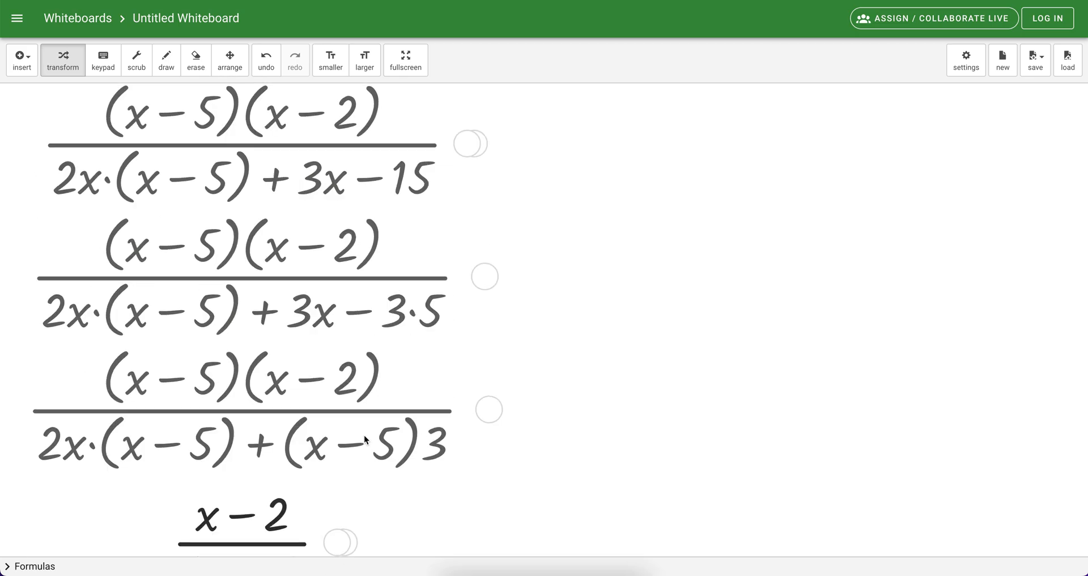
scroll(367, 294, "up", 2)
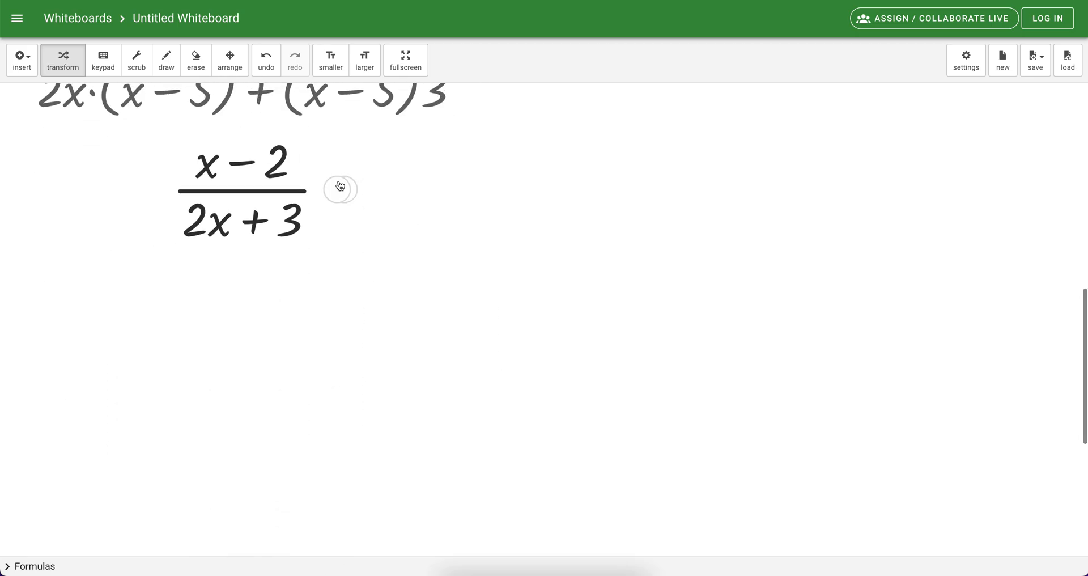
scroll(321, 437, "up", 5)
left_click_drag(343, 504, 343, 448)
scroll(342, 448, "down", 3)
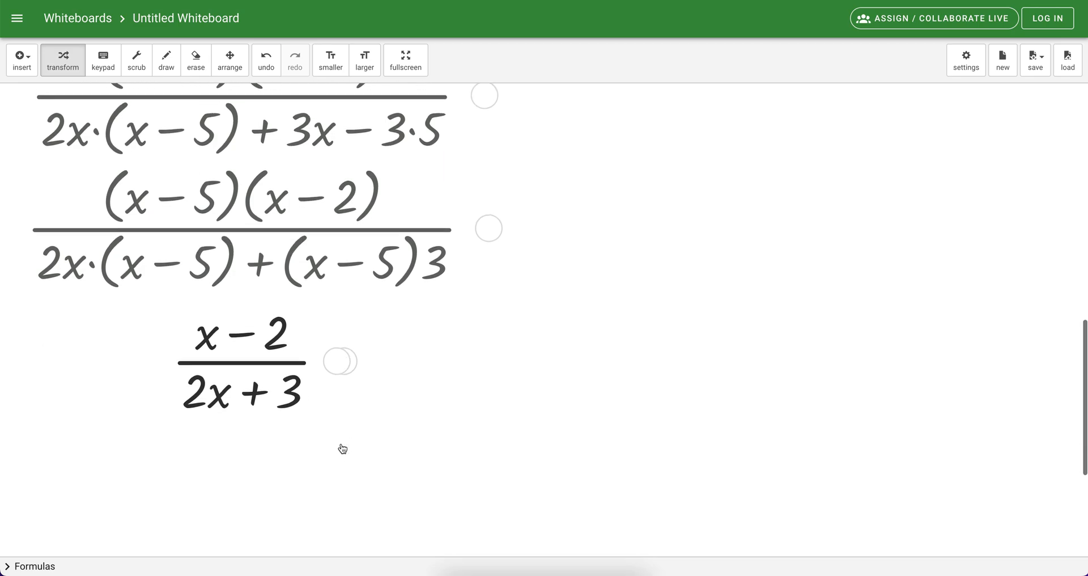
scroll(342, 291, "up", 6)
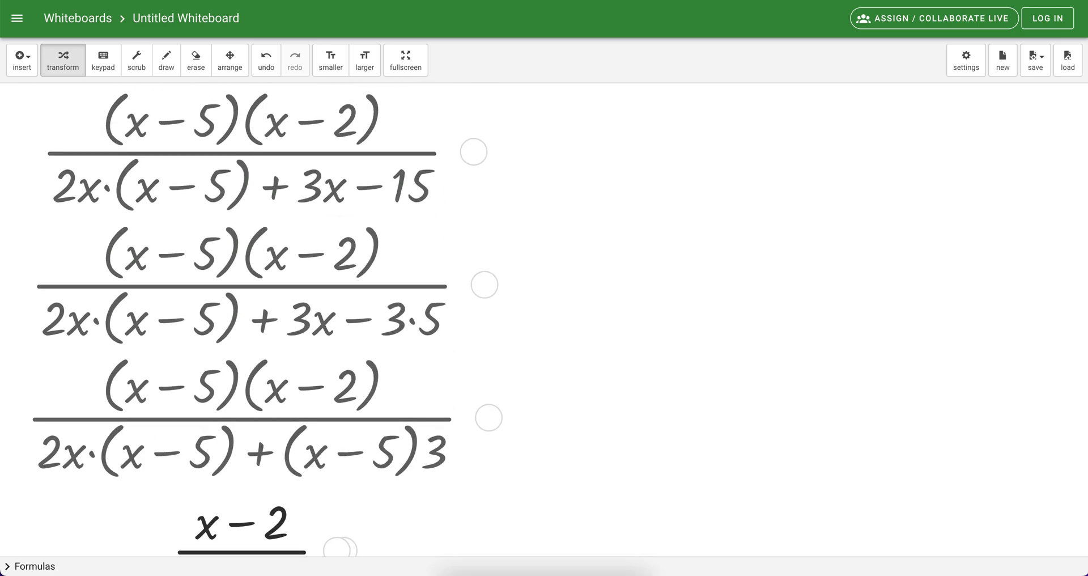
scroll(345, 491, "down", 10)
scroll(344, 379, "up", 4)
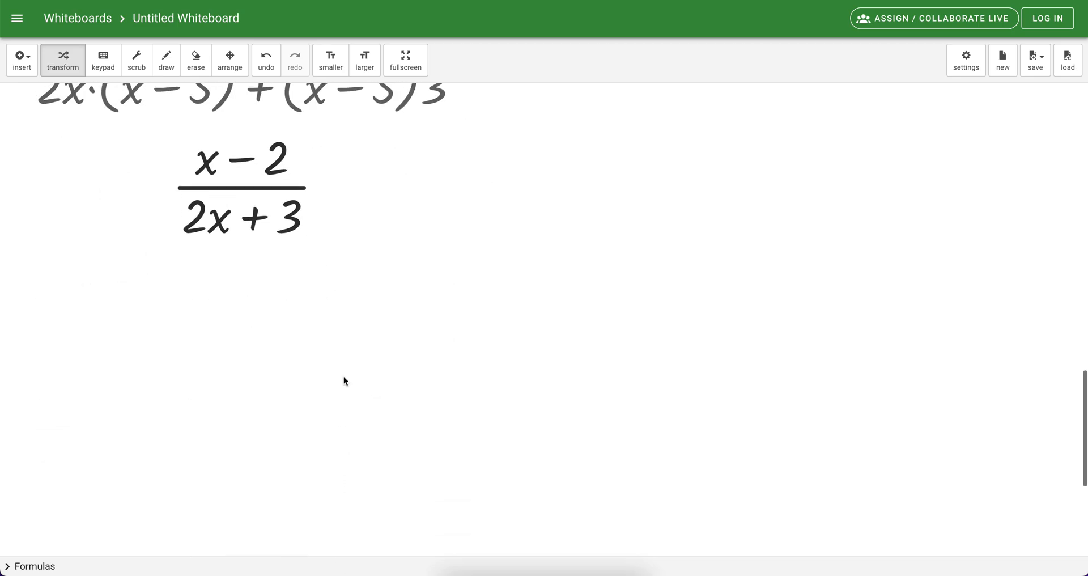
scroll(330, 512, "up", 11)
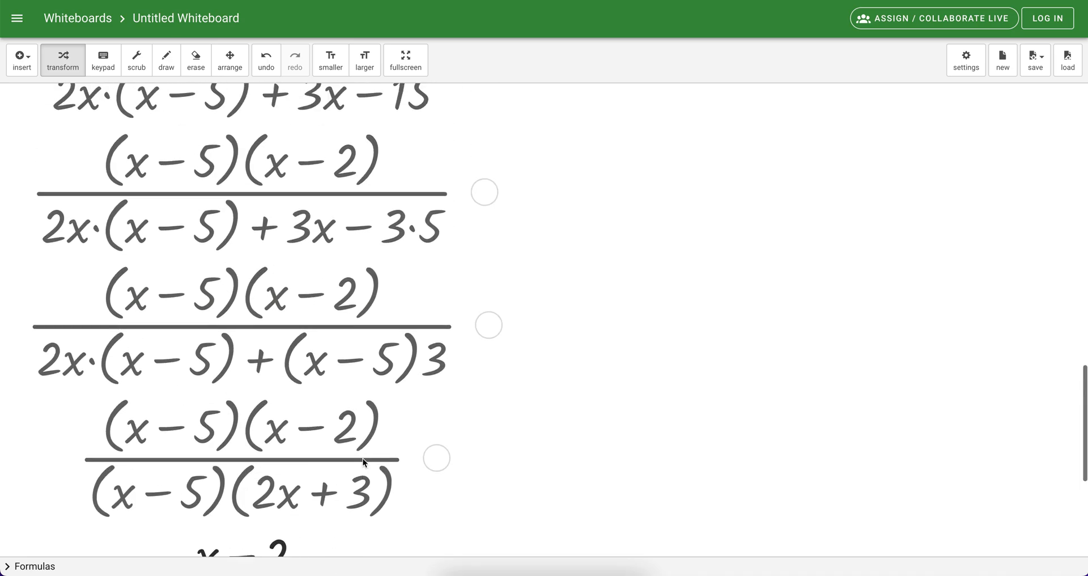
Add the expression 3x + 5 and the separate number 2 in the blank area beside the derivation
scroll(363, 462, "up", 5)
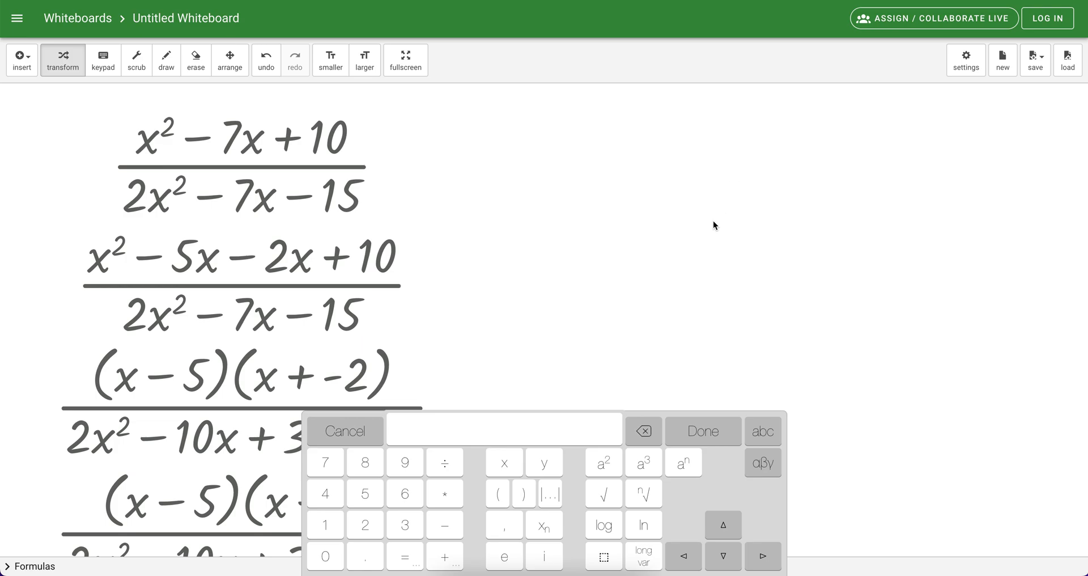
type("3x+5")
key("Return")
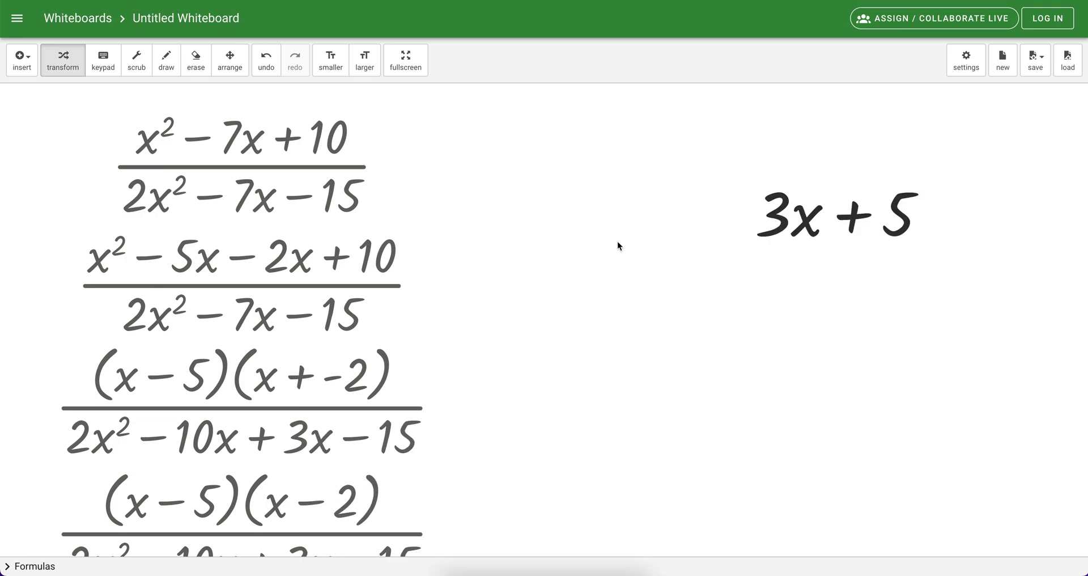
left_click(573, 135)
type("2")
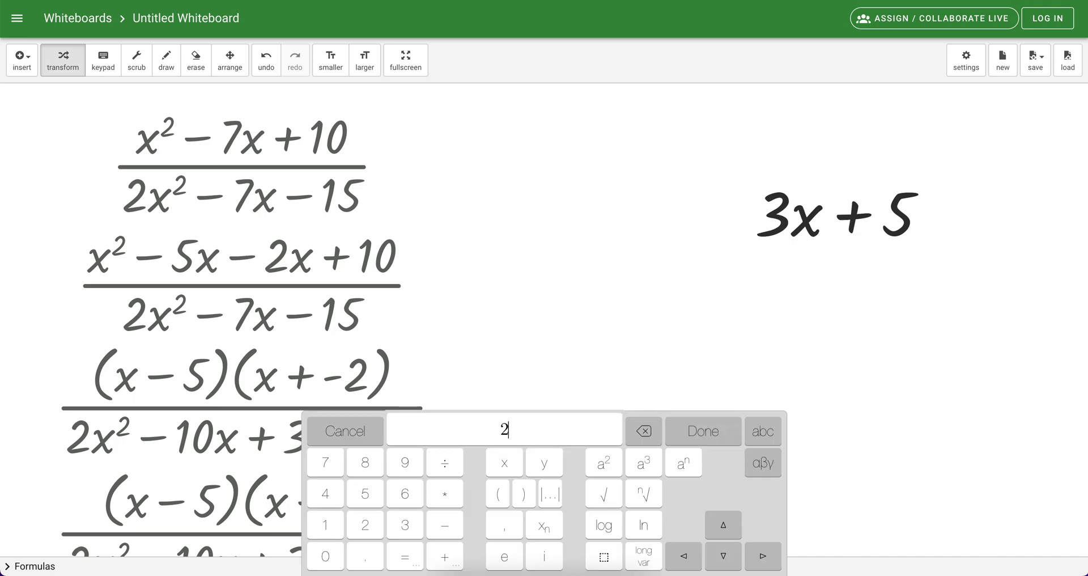
key("Return")
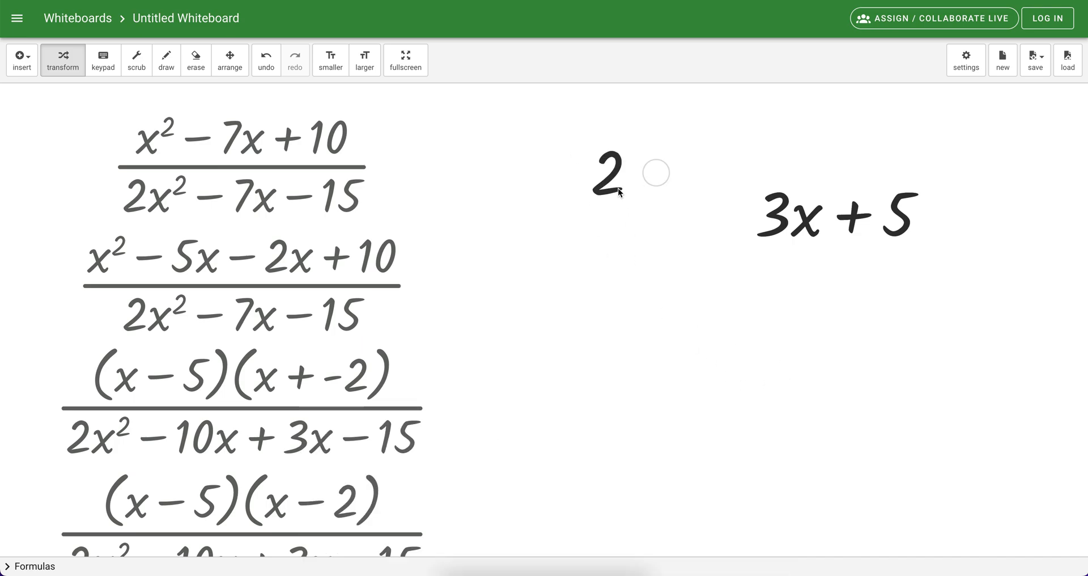
Substitute the number 2 for x in 3x + 5 and simplify through 6 + 5 to 11
left_click_drag(611, 182, 814, 226)
left_click(791, 292)
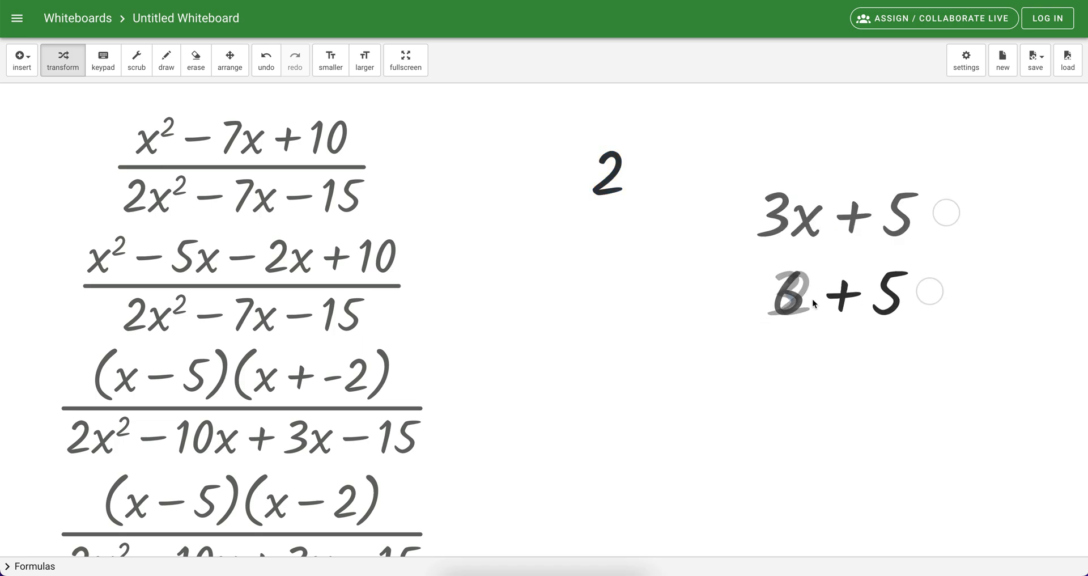
left_click(835, 369)
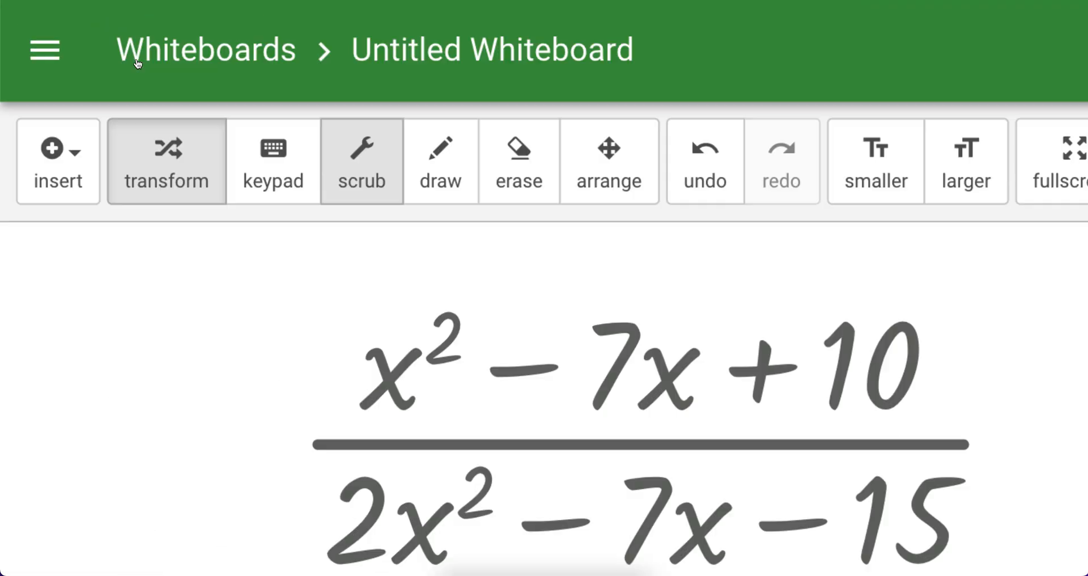
Scrub the standalone number 2 down to -88 so the linked 3x + 5 derivation recalculates
left_click(137, 63)
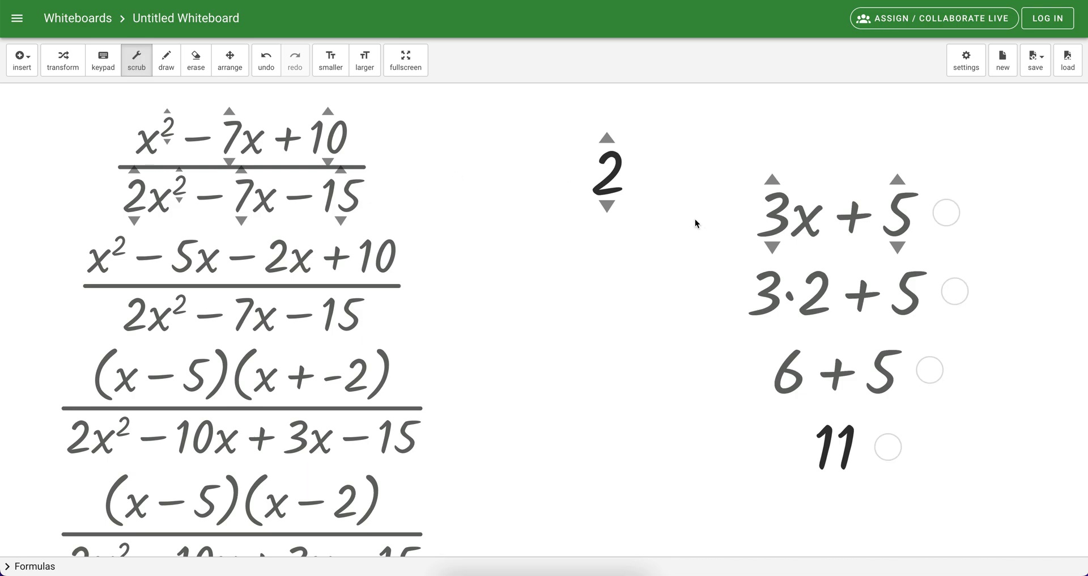
left_click_drag(607, 173, 610, 330)
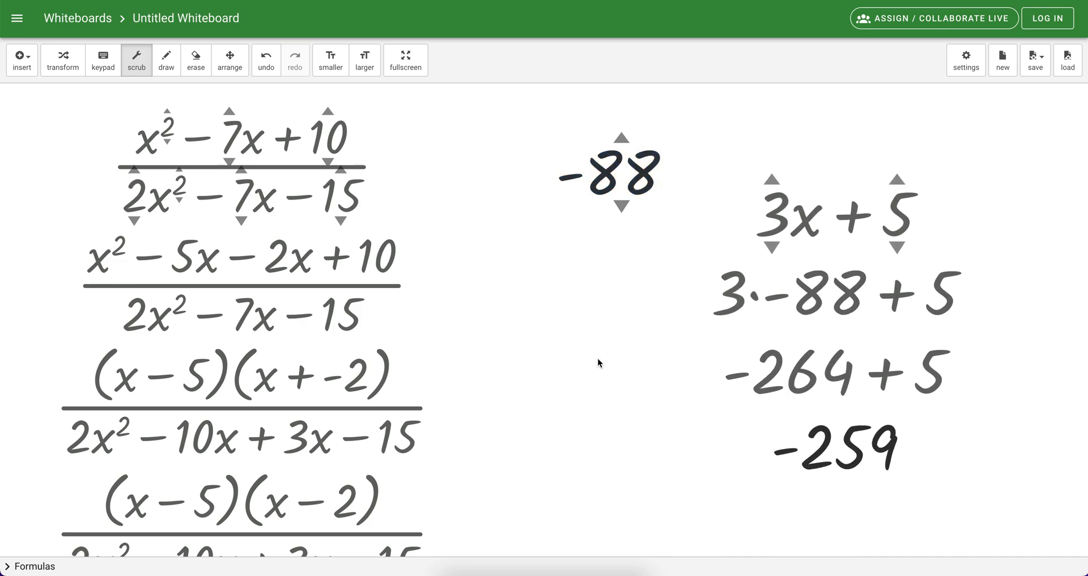